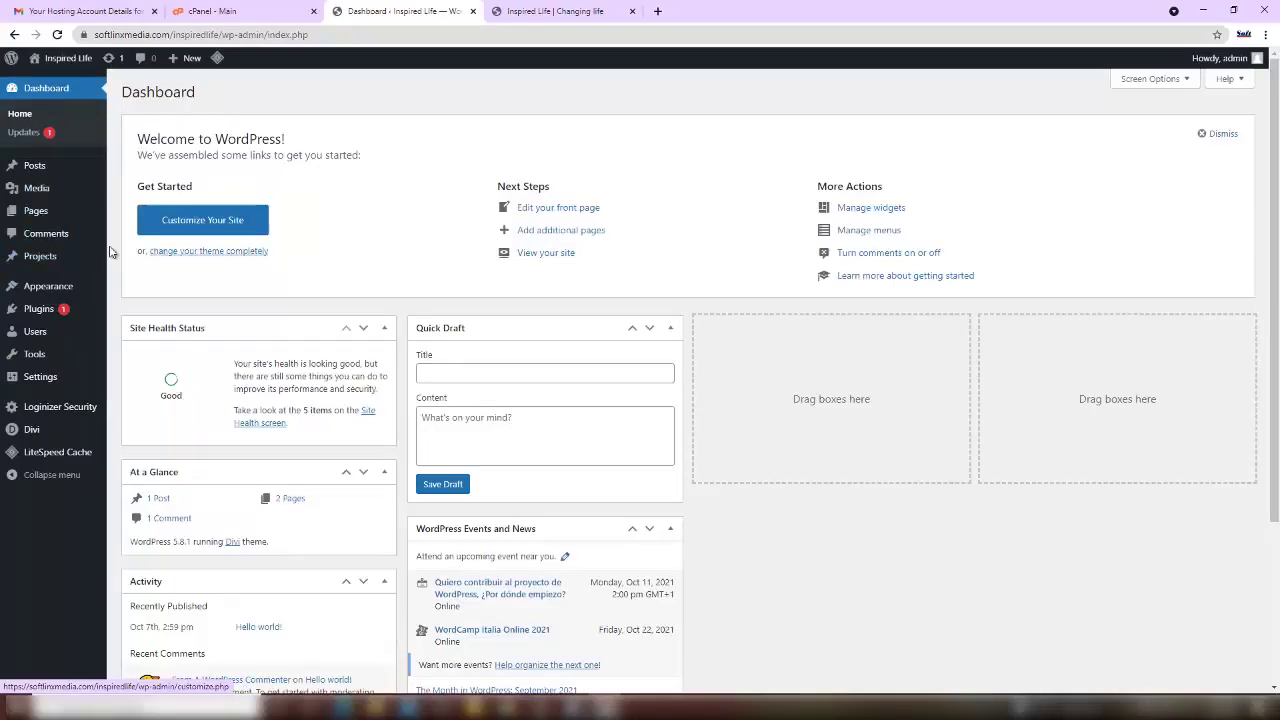
- Bring up the Plugins submenu in the Inspired Life dashboard sidebar
{"action": "mouse_move", "coordinate": [67, 314]}
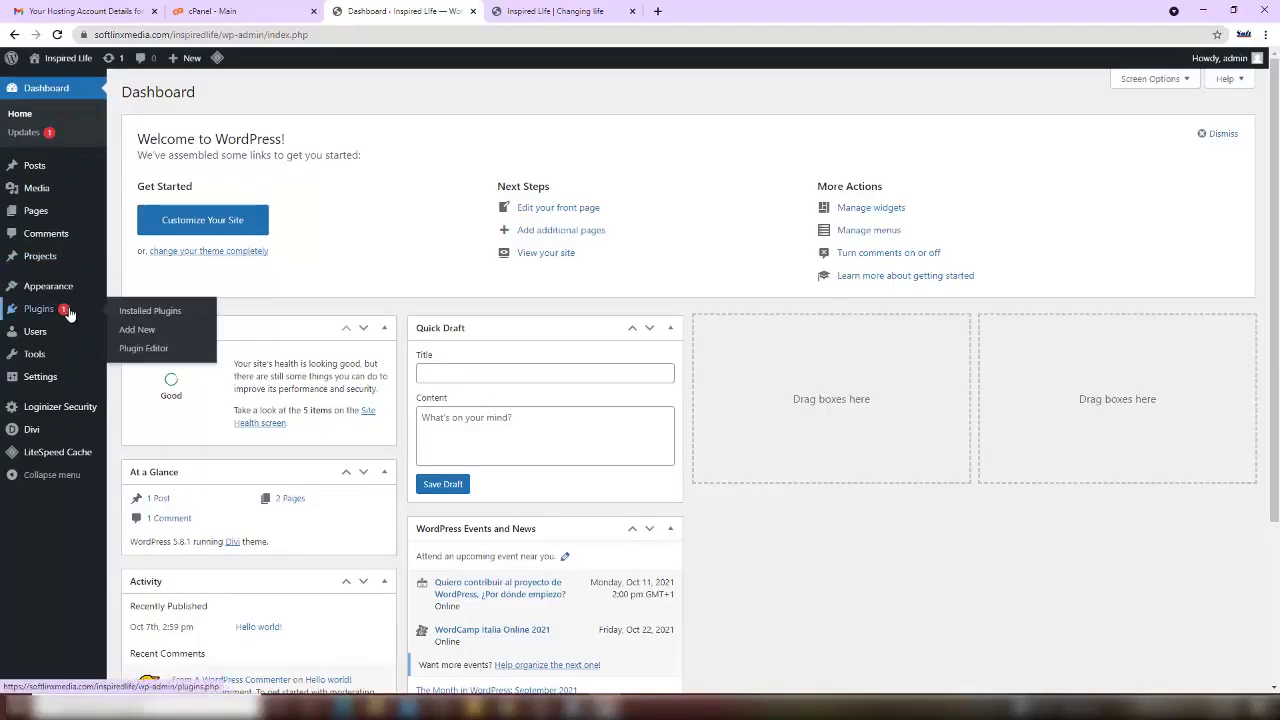
- Search Add New plugins for 'click to chat', then install and activate Click to Chat
{"action": "left_click", "coordinate": [152, 330]}
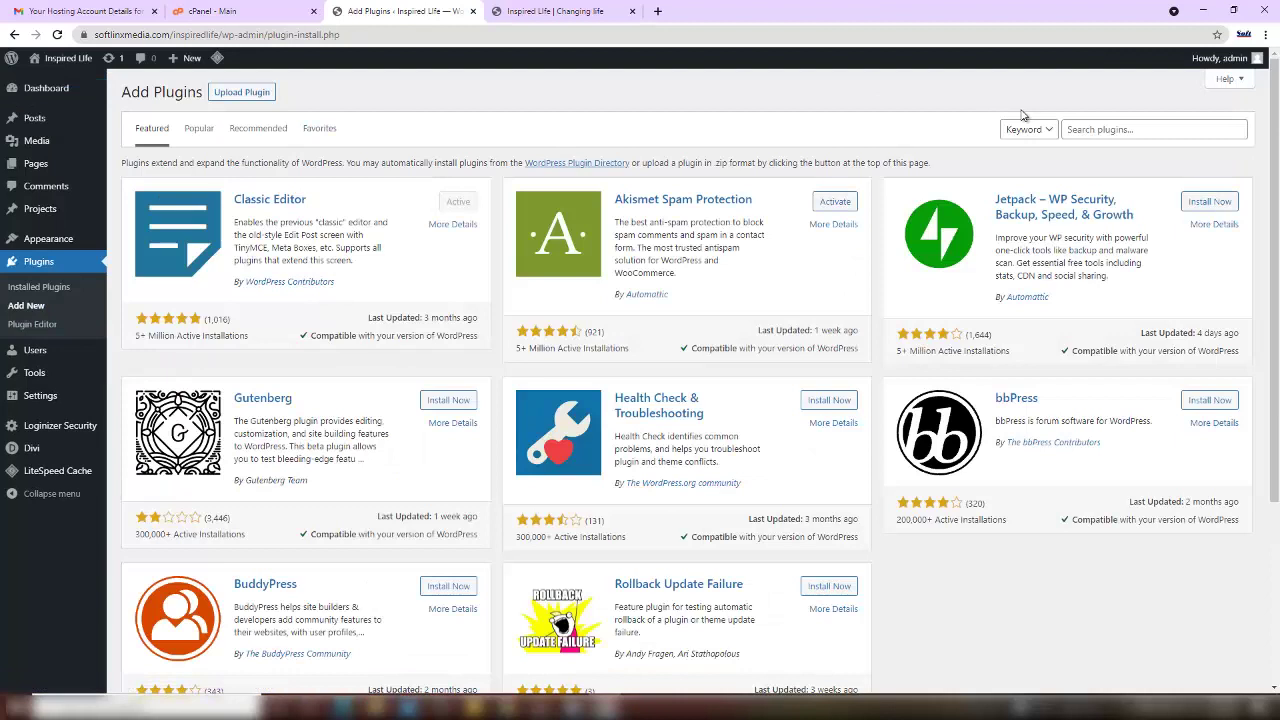
{"action": "left_click", "coordinate": [1071, 129]}
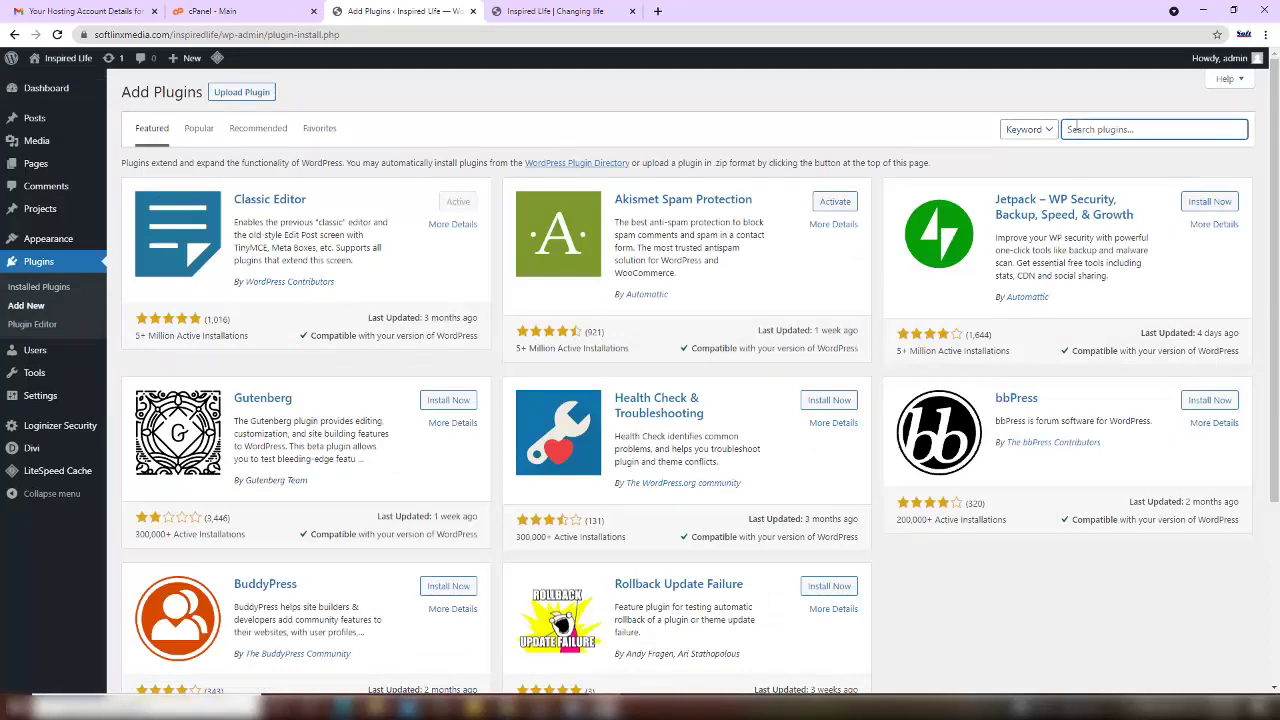
{"action": "type", "text": "click to chat"}
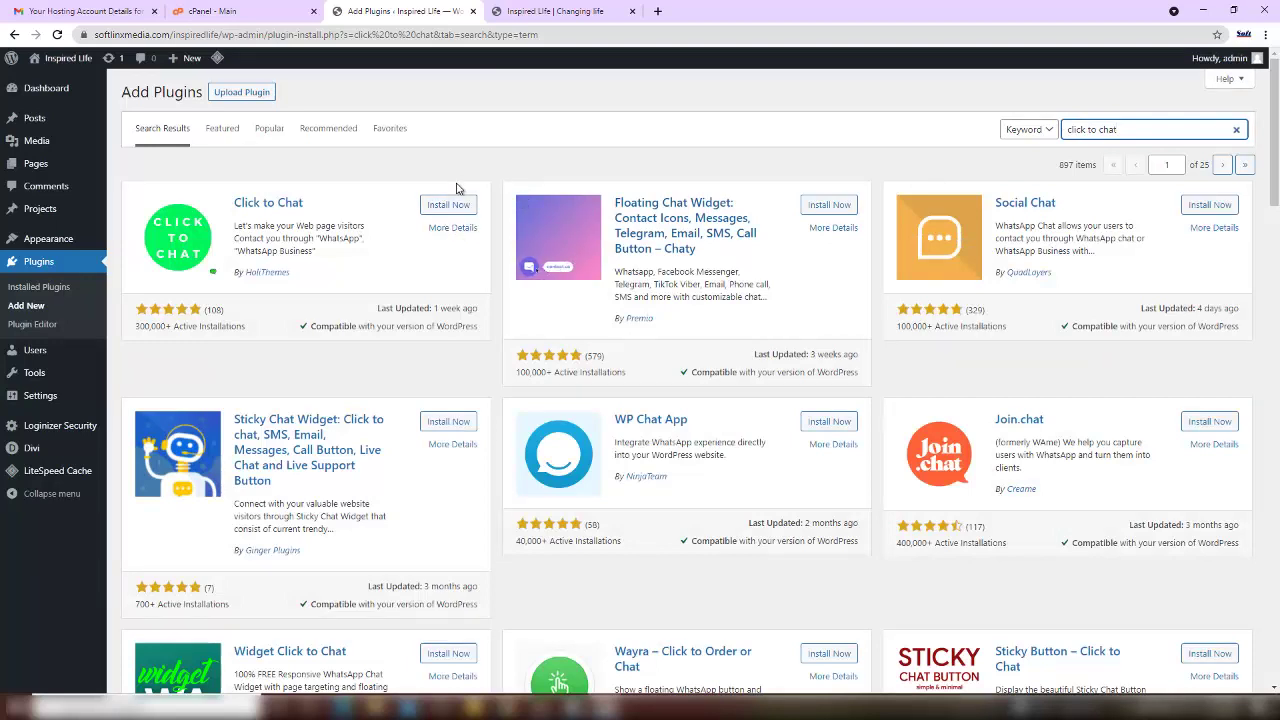
{"action": "left_click", "coordinate": [452, 205]}
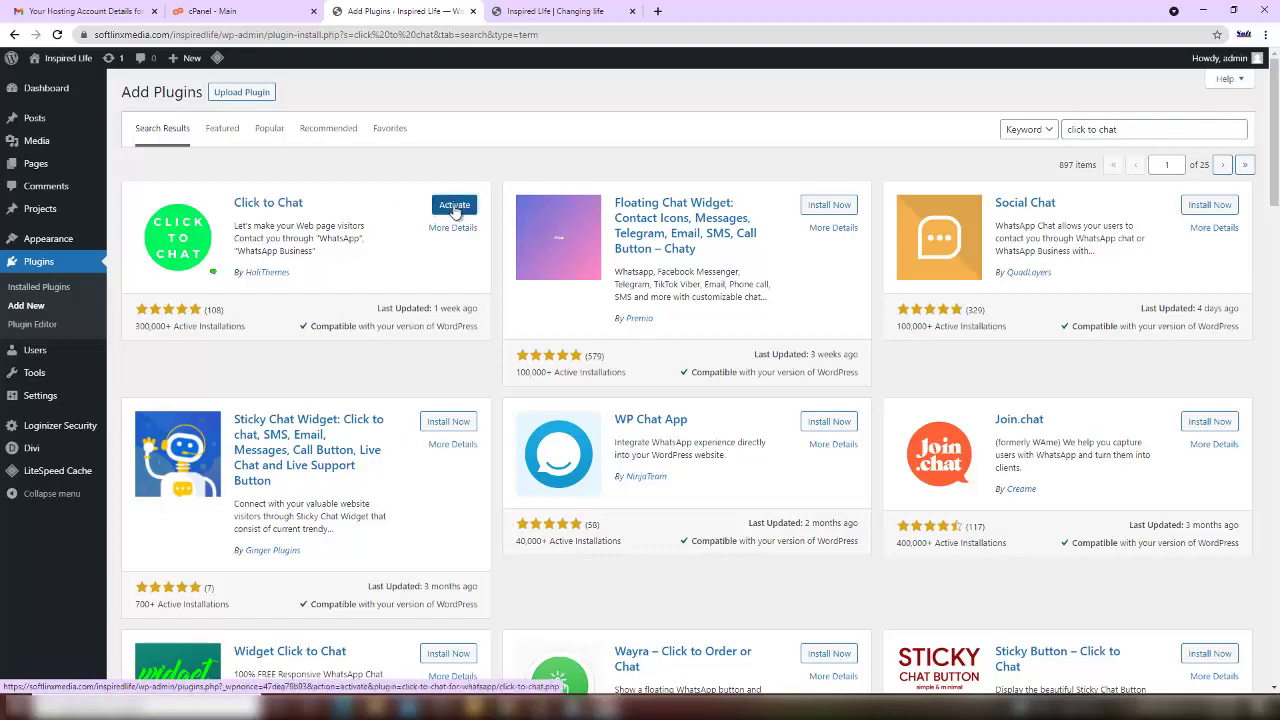
{"action": "left_click", "coordinate": [454, 205]}
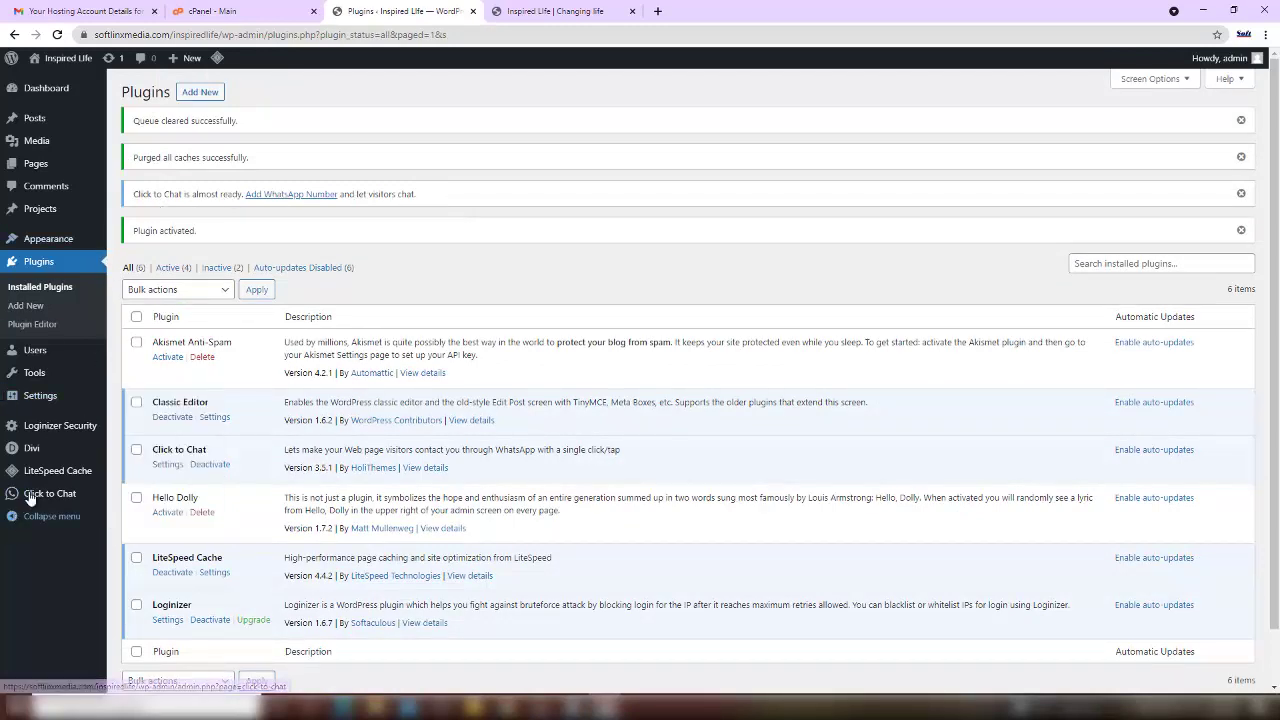
- Go to the Click to Chat Chat Settings page from the sidebar
{"action": "mouse_move", "coordinate": [30, 500]}
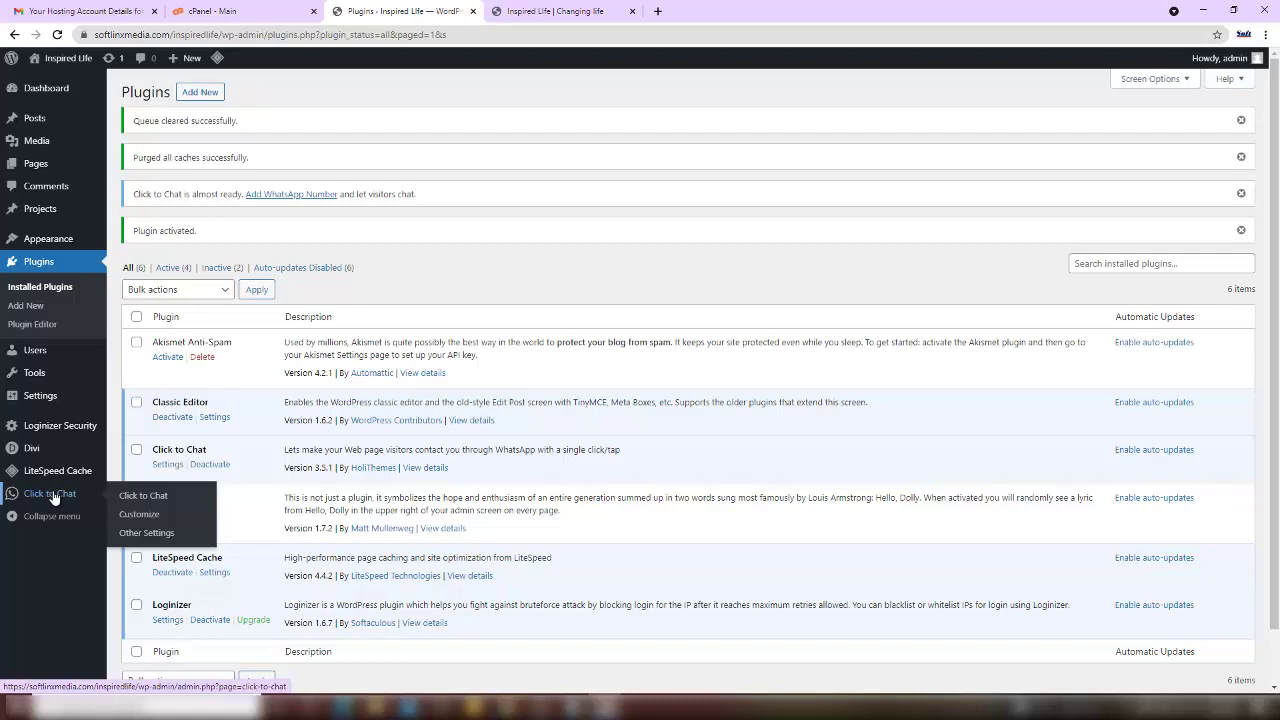
{"action": "left_click", "coordinate": [130, 497]}
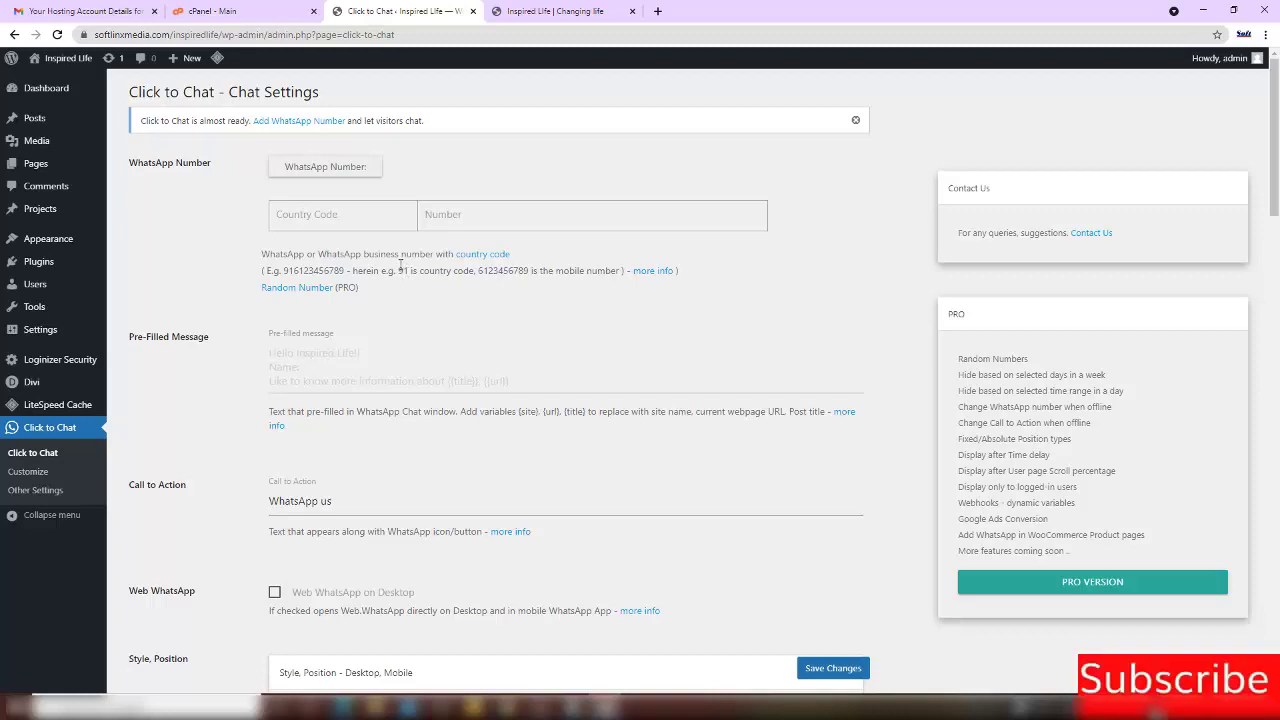
- Enter country code 234 and the business mobile number as the WhatsApp number
{"action": "left_click", "coordinate": [346, 220]}
{"action": "type", "text": "234"}
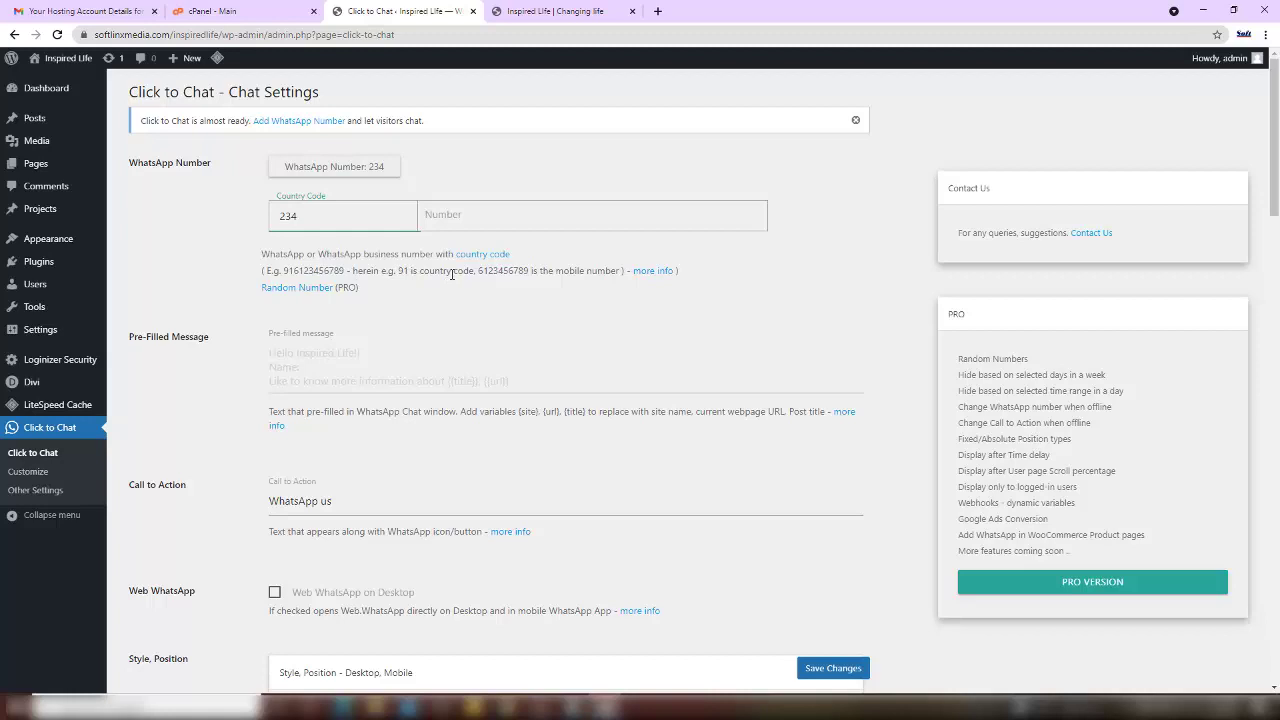
{"action": "left_click", "coordinate": [479, 215]}
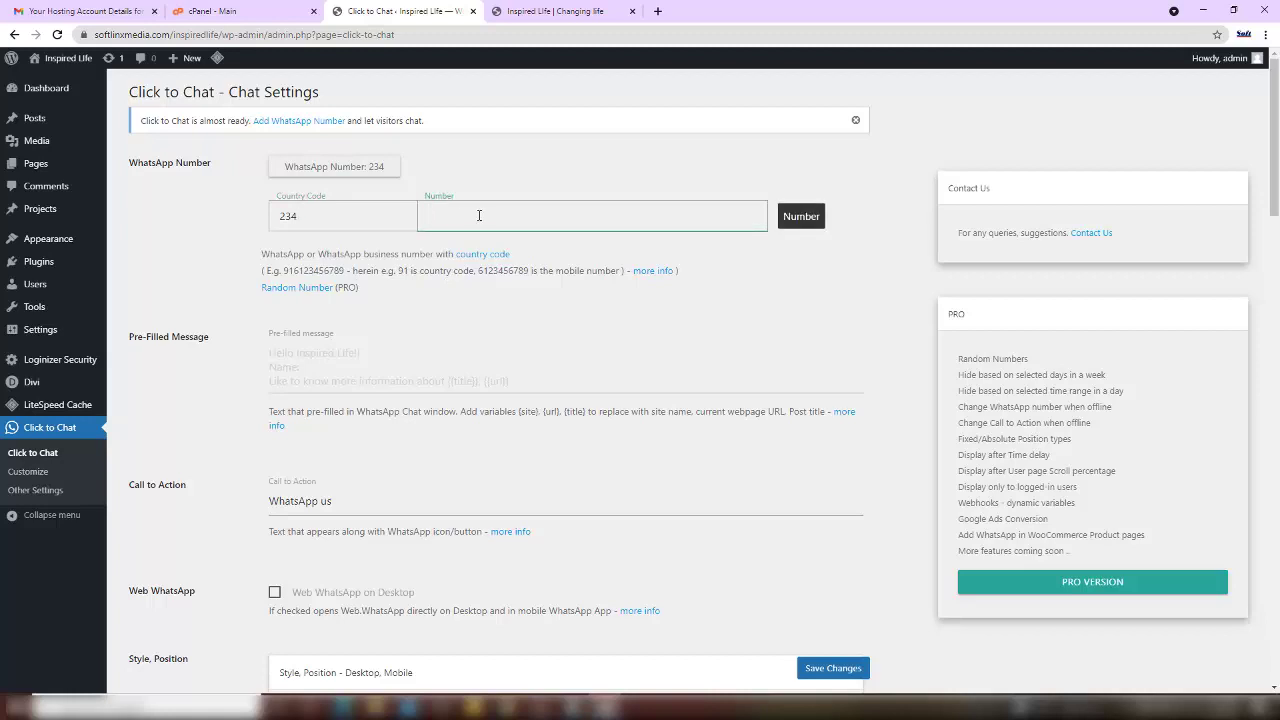
{"action": "scroll", "coordinate": [605, 359], "scroll_direction": "down", "scroll_amount": 1}
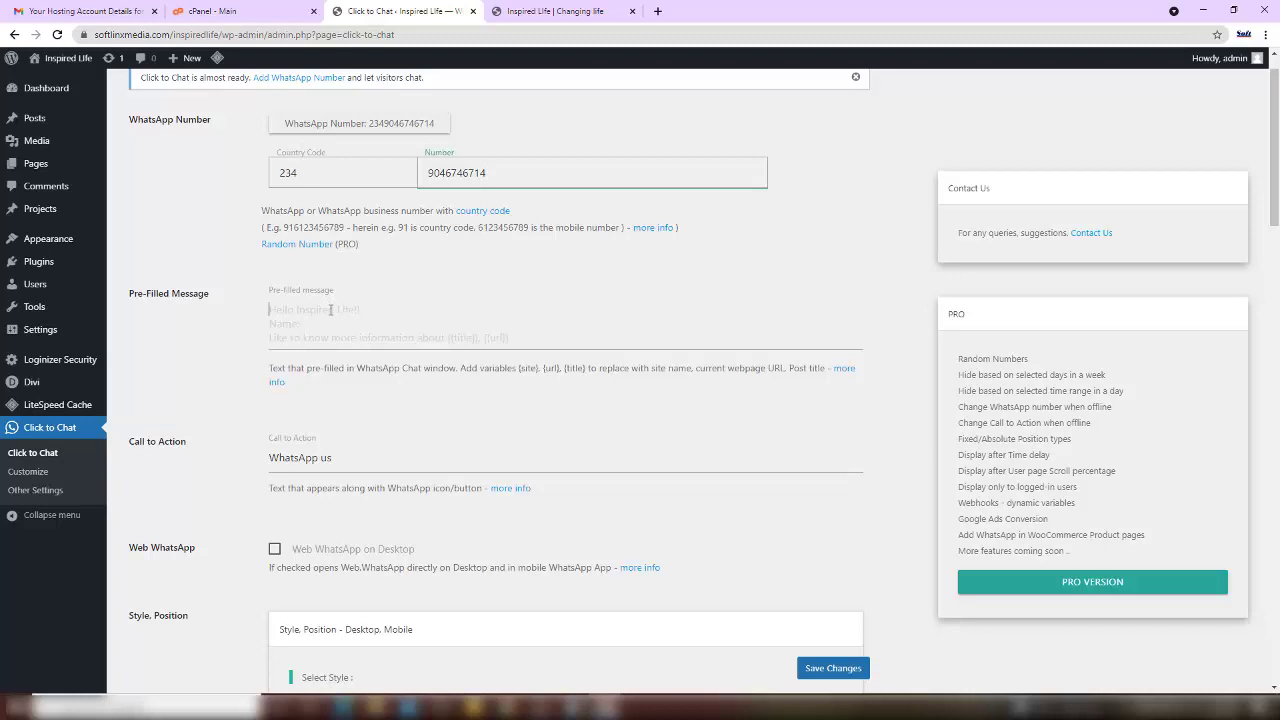
- Pre-fill chats with 'Welcome to Inspired Life' and change the call-to-action to 'Send us a Message NOW'
{"action": "left_click", "coordinate": [330, 310]}
{"action": "type", "text": "Welcom"}
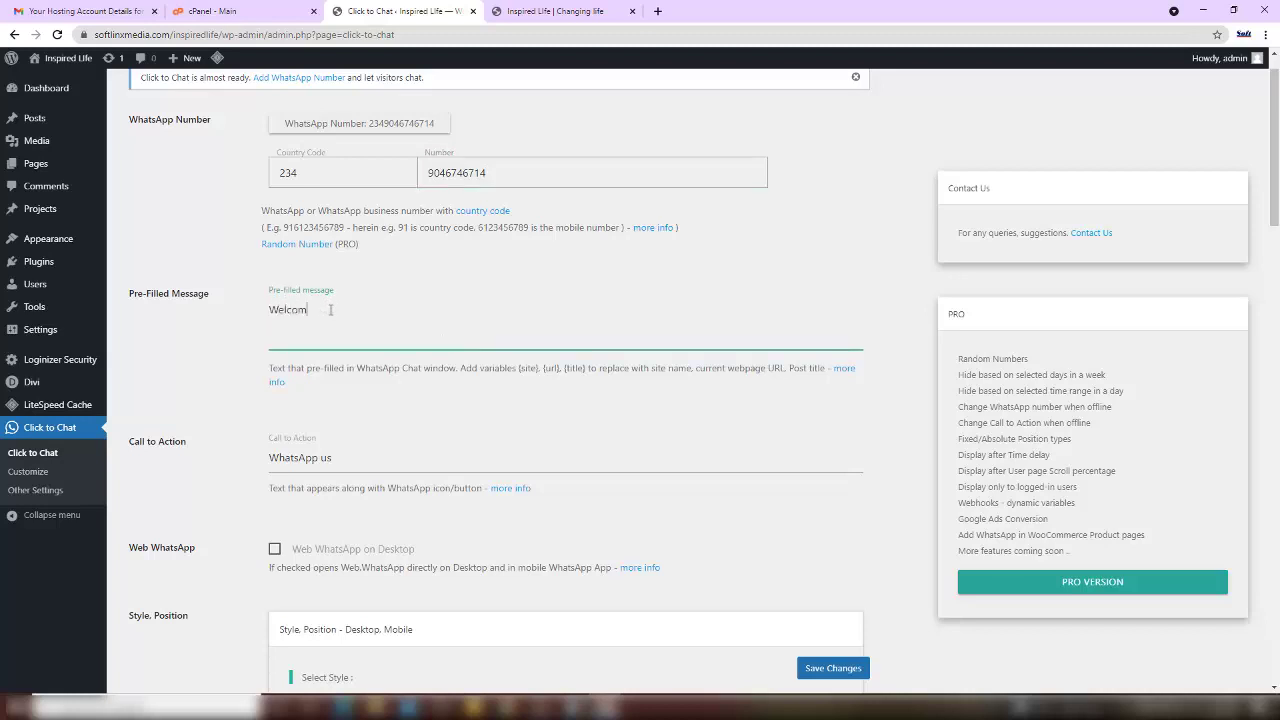
{"action": "type", "text": "e to Inspired Life"}
{"action": "scroll", "coordinate": [359, 343], "scroll_direction": "down", "scroll_amount": 2}
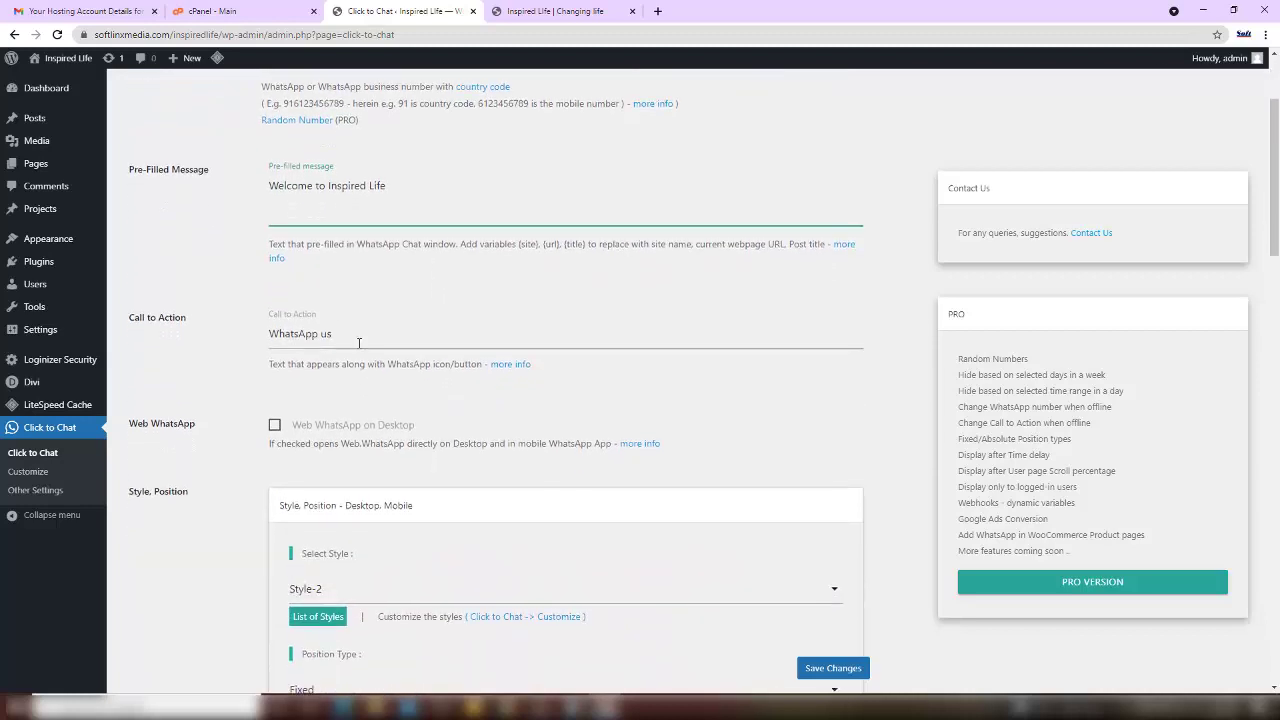
{"action": "left_click_drag", "start_coordinate": [335, 334], "coordinate": [268, 334]}
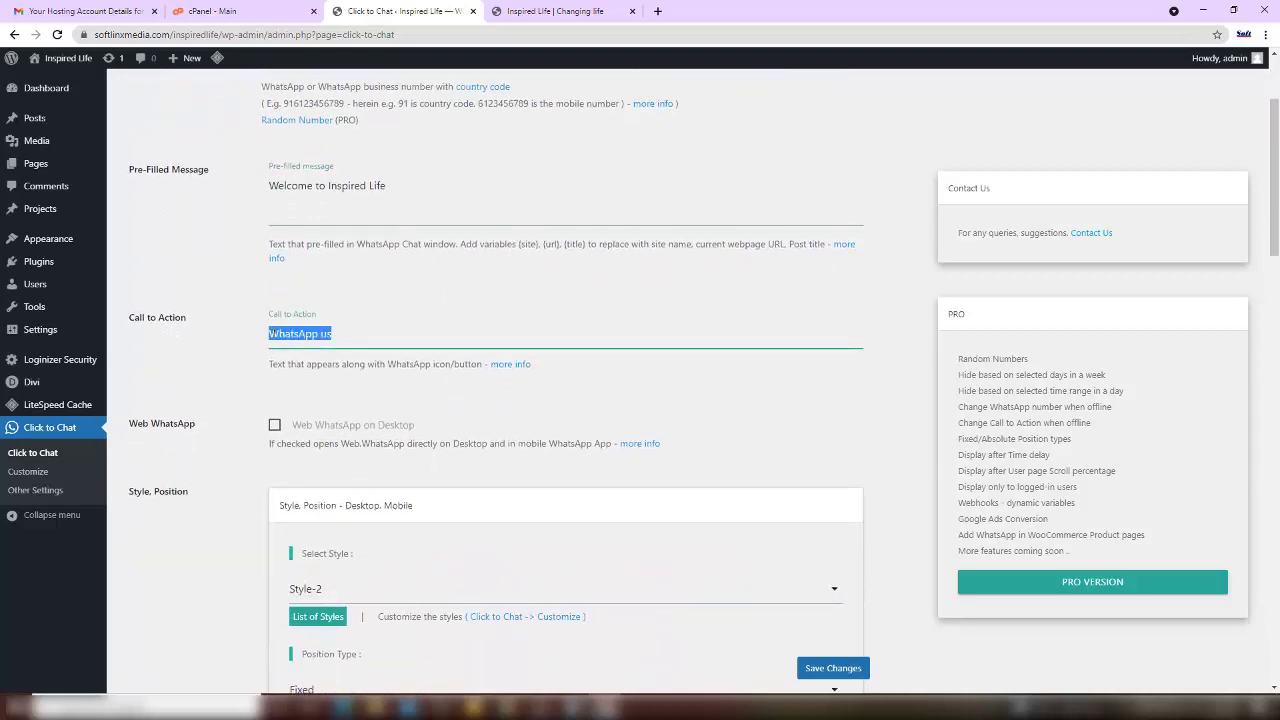
{"action": "type", "text": "Send us a Message NOW"}
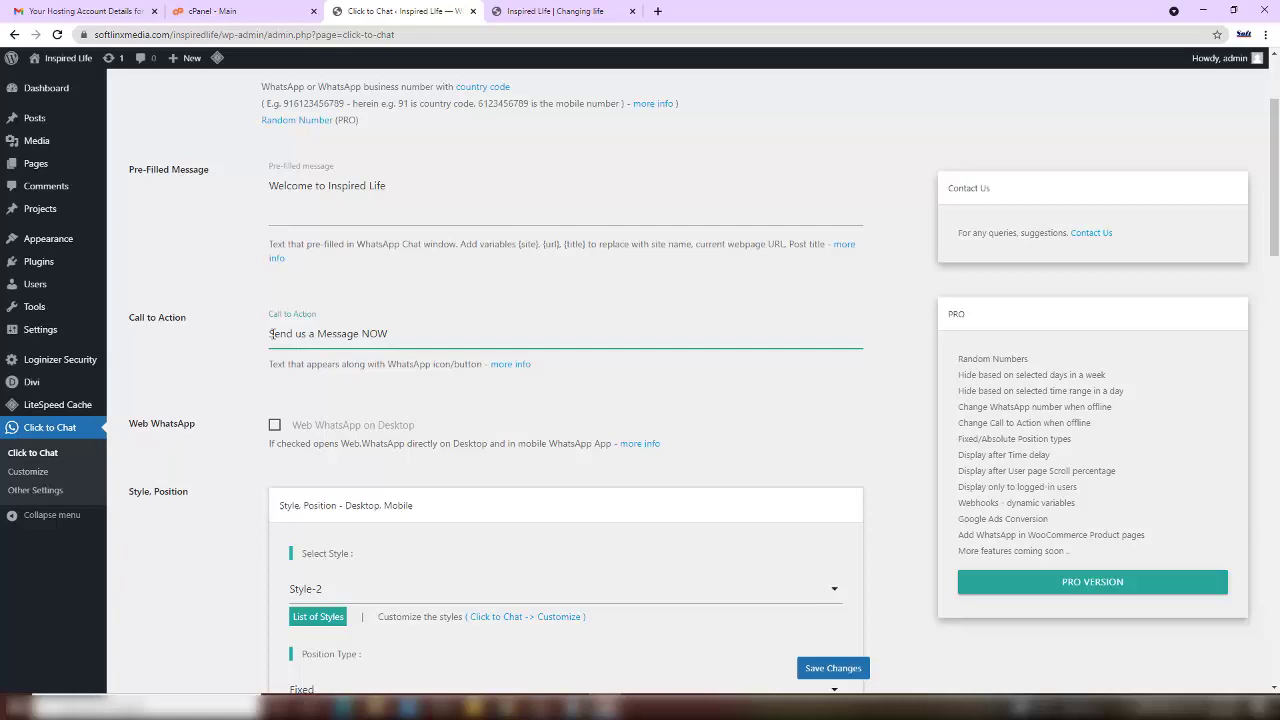
- Make chats open Web WhatsApp on desktop and save the Click to Chat settings
{"action": "scroll", "coordinate": [646, 397], "scroll_direction": "down", "scroll_amount": 2}
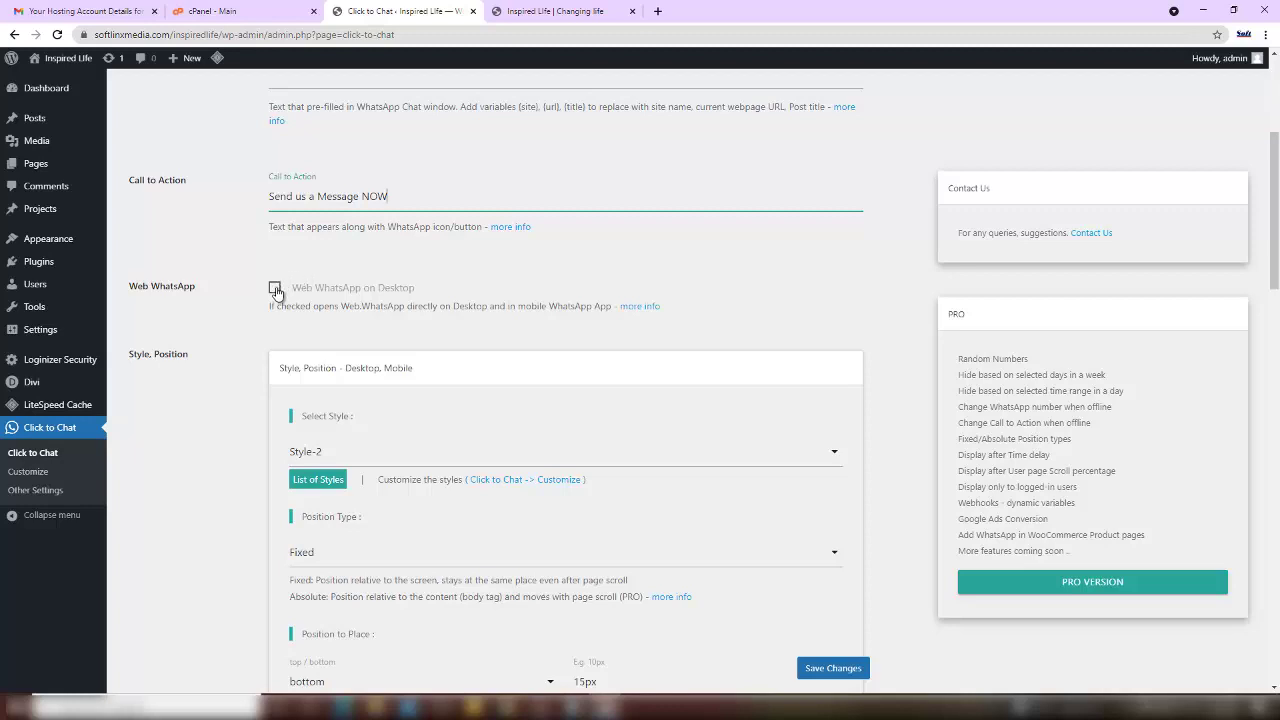
{"action": "left_click", "coordinate": [276, 289]}
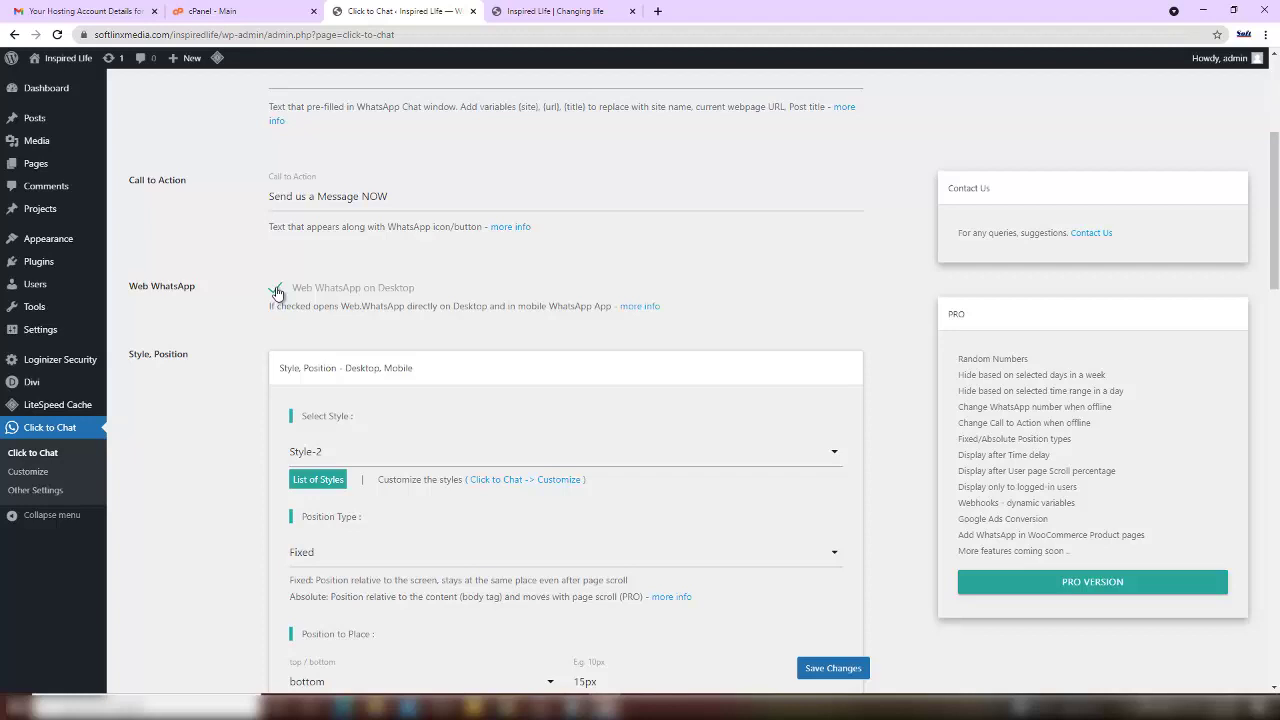
{"action": "scroll", "coordinate": [724, 332], "scroll_direction": "down", "scroll_amount": 3}
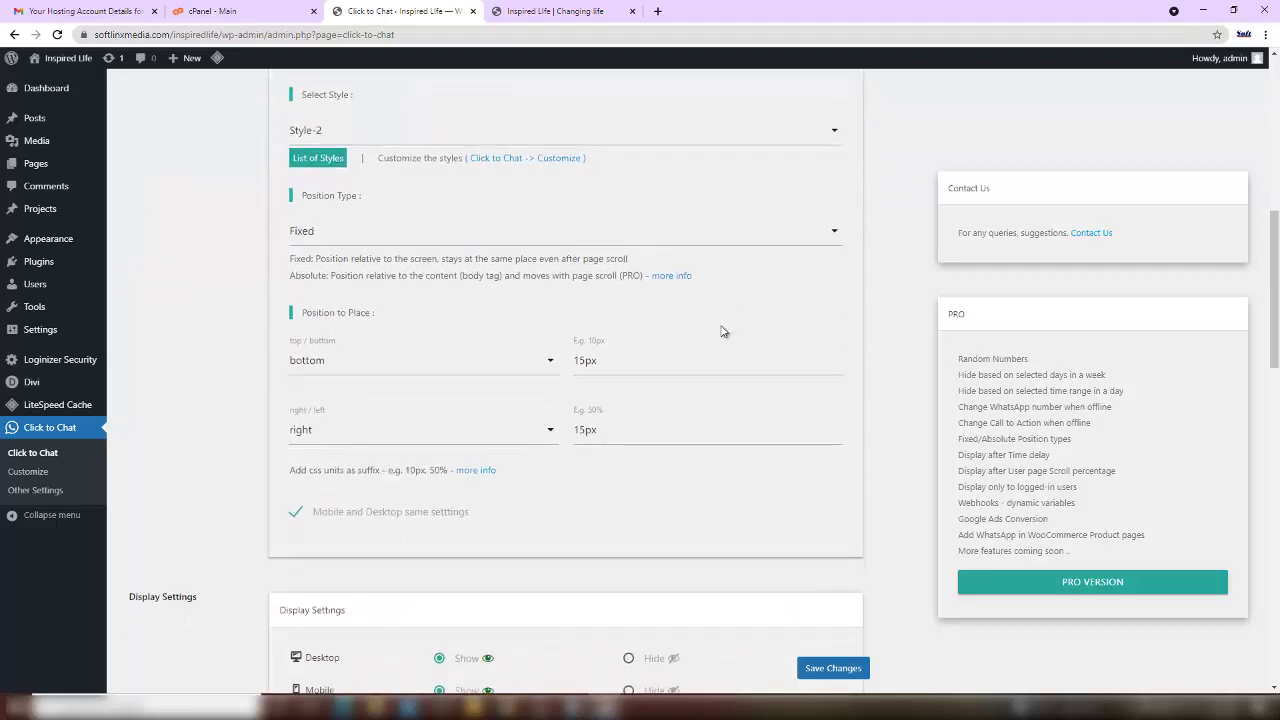
{"action": "scroll", "coordinate": [724, 332], "scroll_direction": "down", "scroll_amount": 6}
{"action": "scroll", "coordinate": [695, 461], "scroll_direction": "down", "scroll_amount": 7}
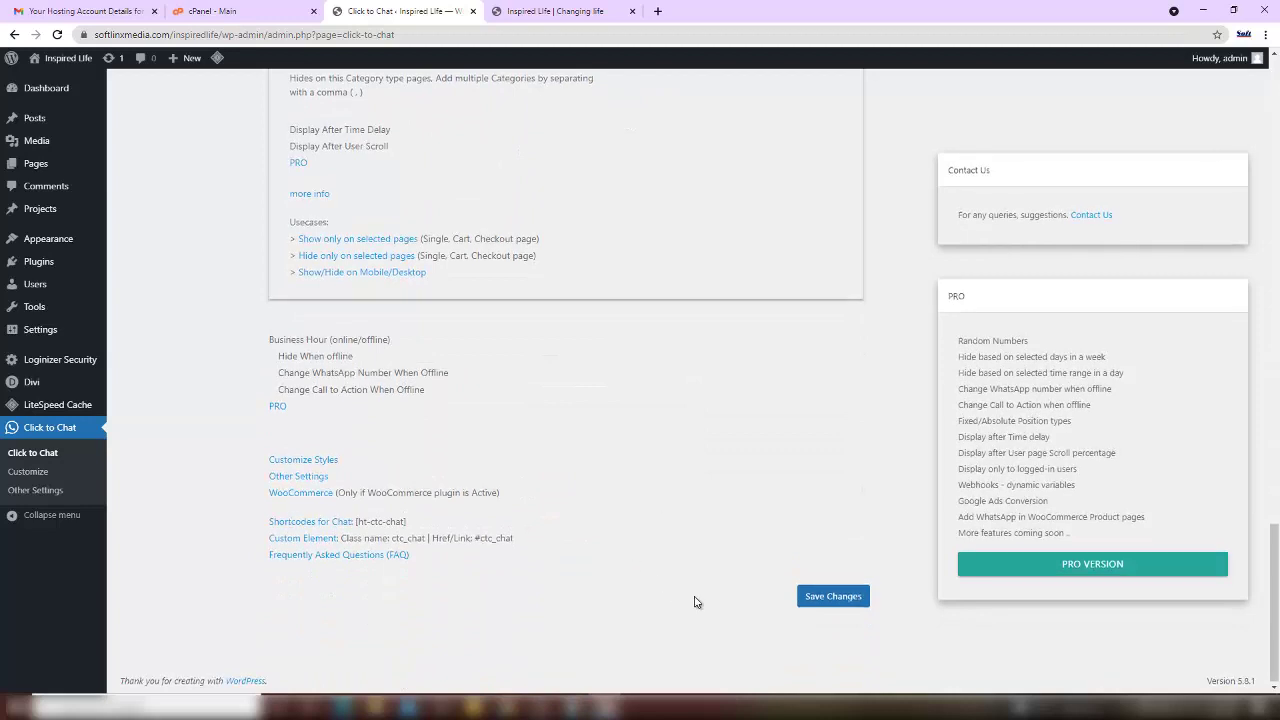
{"action": "left_click", "coordinate": [826, 597]}
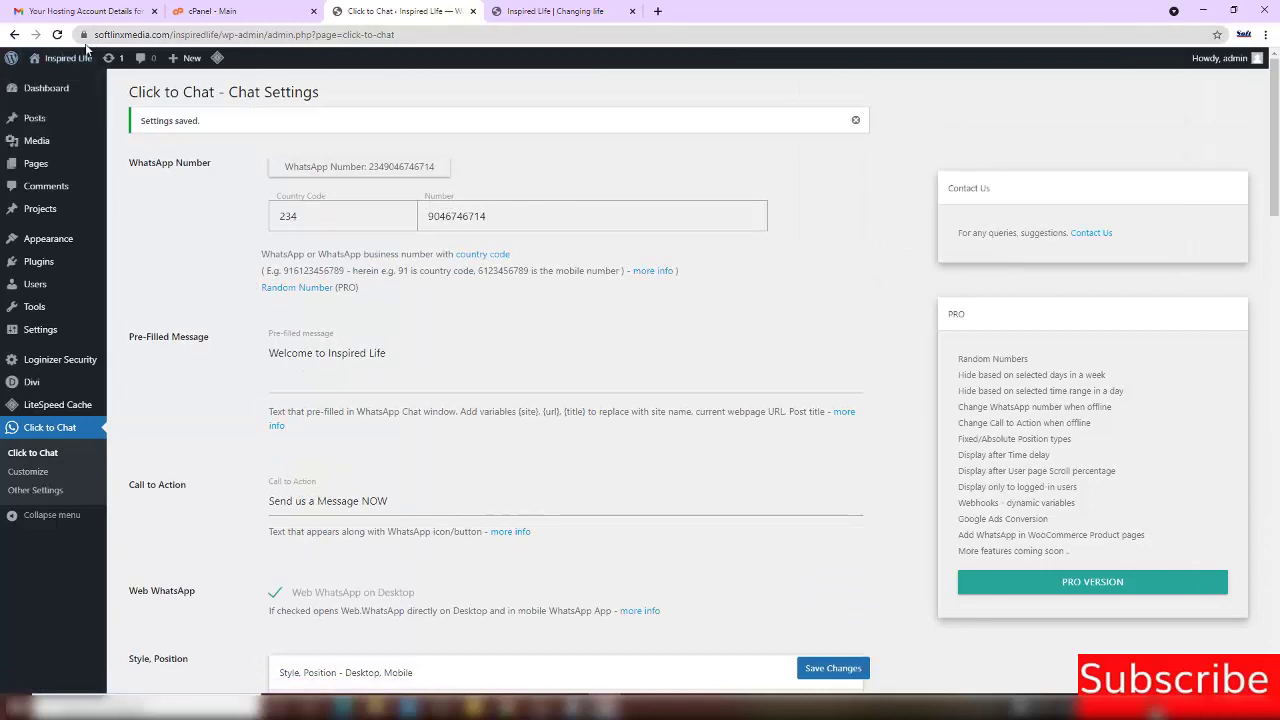
- Save the Inspired Life page in Divi Builder and select its web address
{"action": "left_click", "coordinate": [556, 11]}
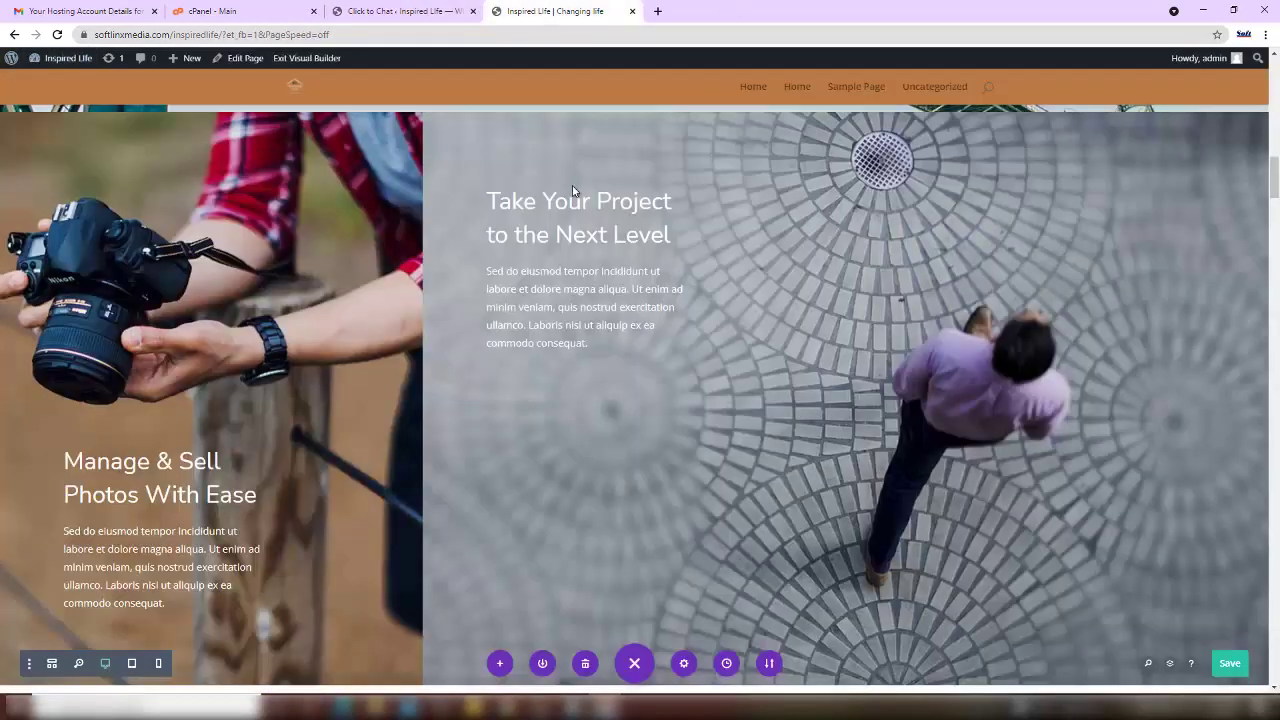
{"action": "scroll", "coordinate": [721, 458], "scroll_direction": "down", "scroll_amount": 15}
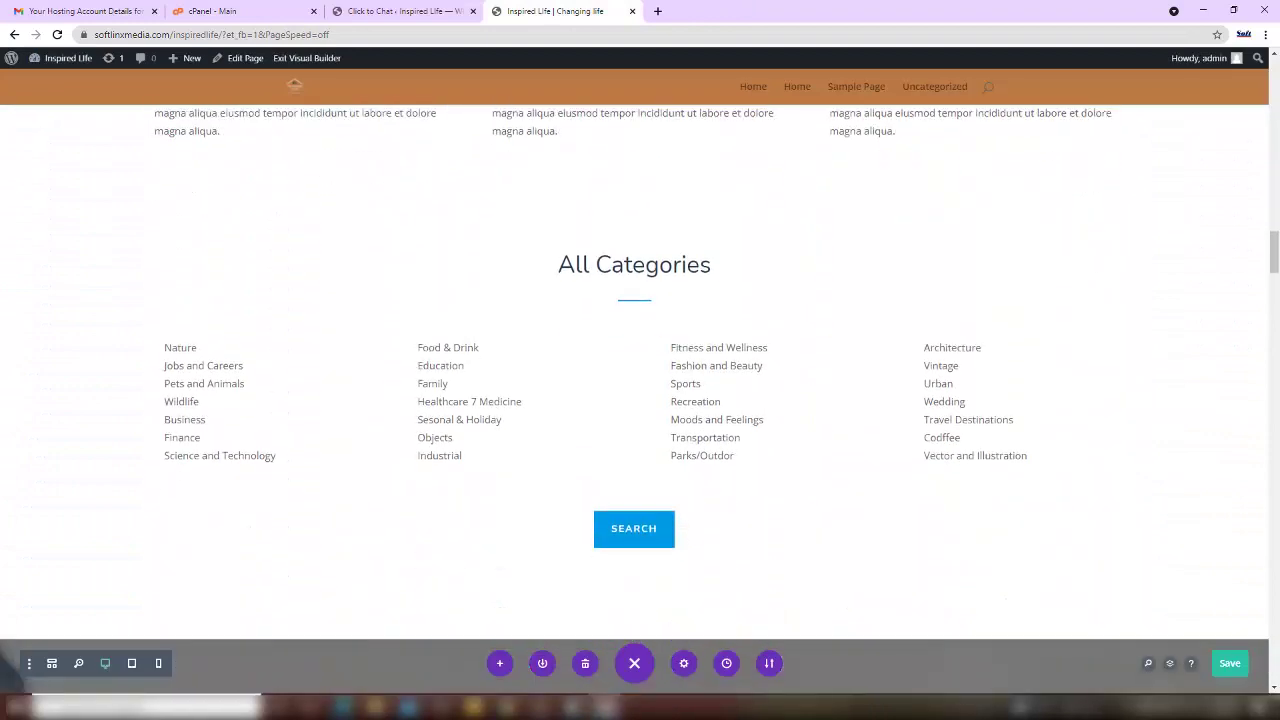
{"action": "left_click", "coordinate": [1240, 664]}
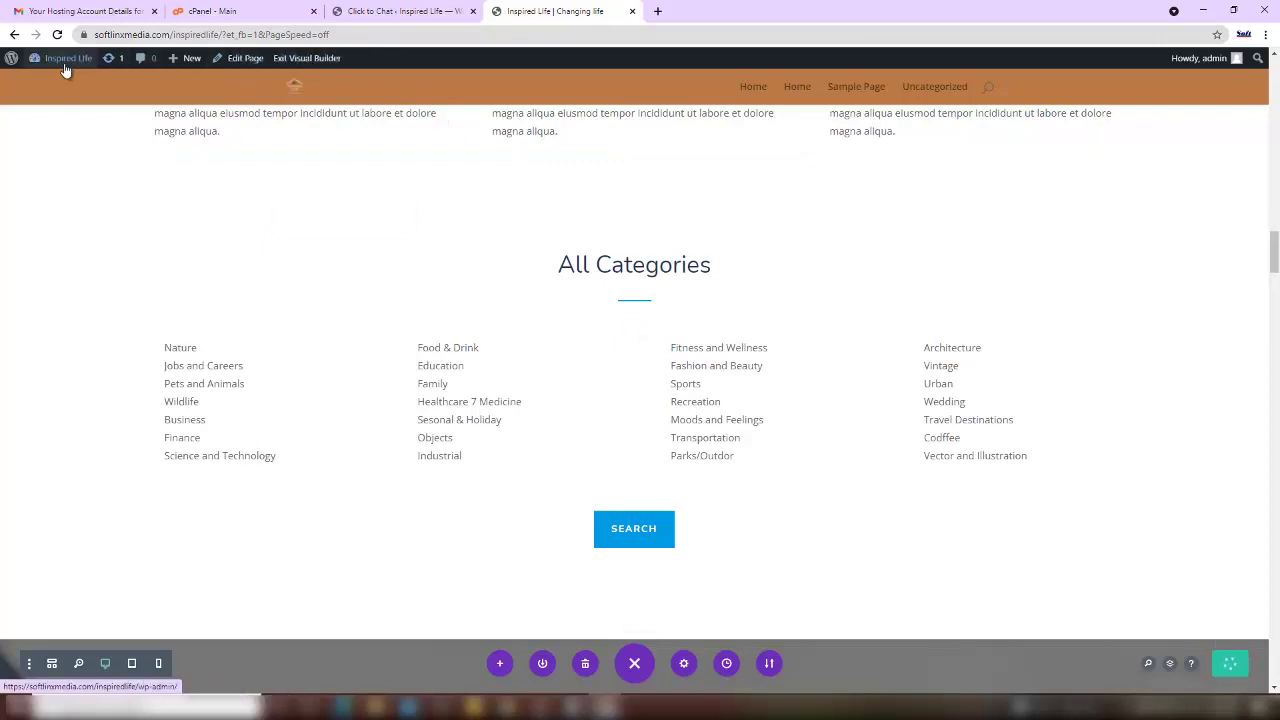
{"action": "mouse_move", "coordinate": [61, 67]}
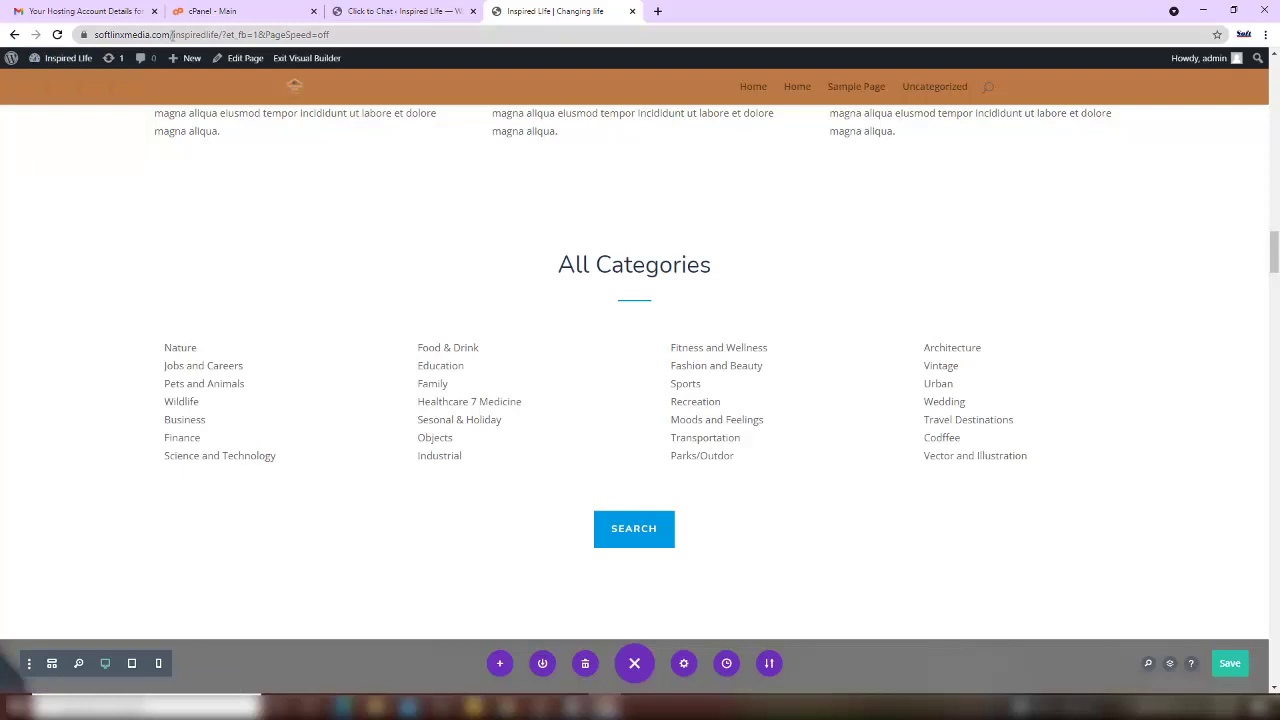
{"action": "left_click_drag", "start_coordinate": [222, 36], "coordinate": [94, 35]}
{"action": "key", "text": "ctrl+c"}
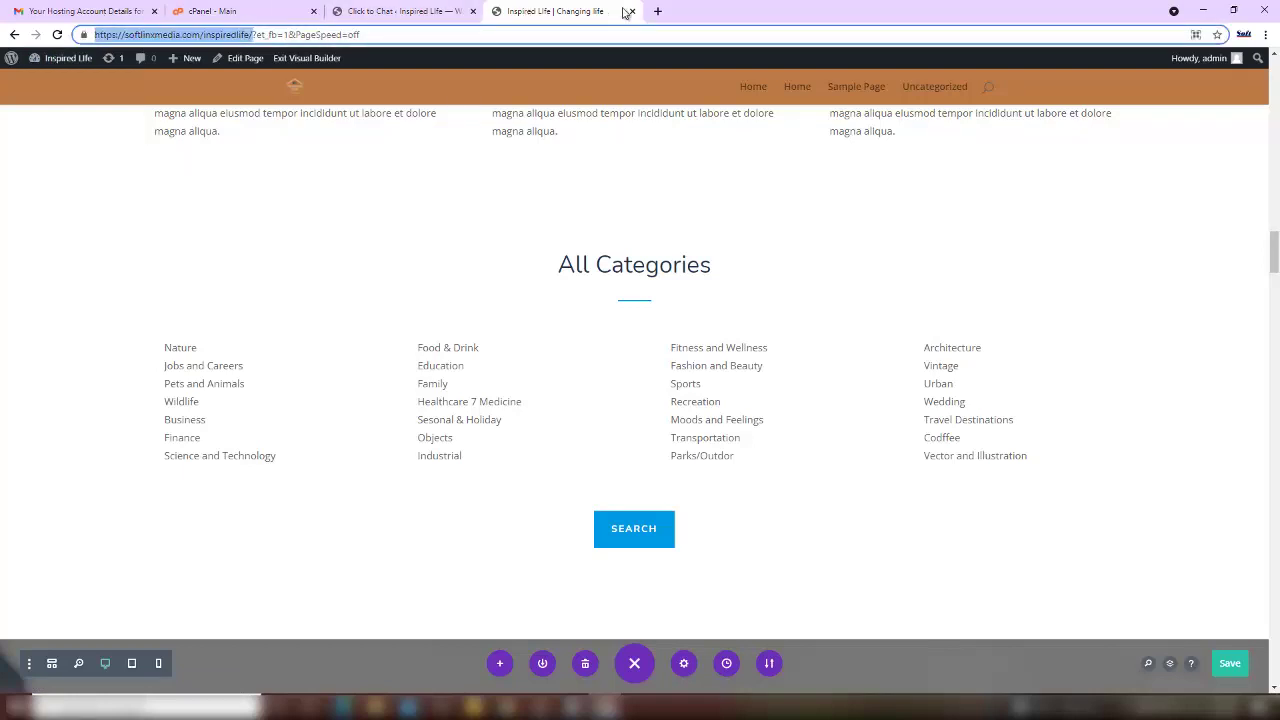
- Load the copied Inspired Life address in a new Chrome tab
{"action": "left_click", "coordinate": [657, 11]}
{"action": "key", "text": "ctrl+v"}
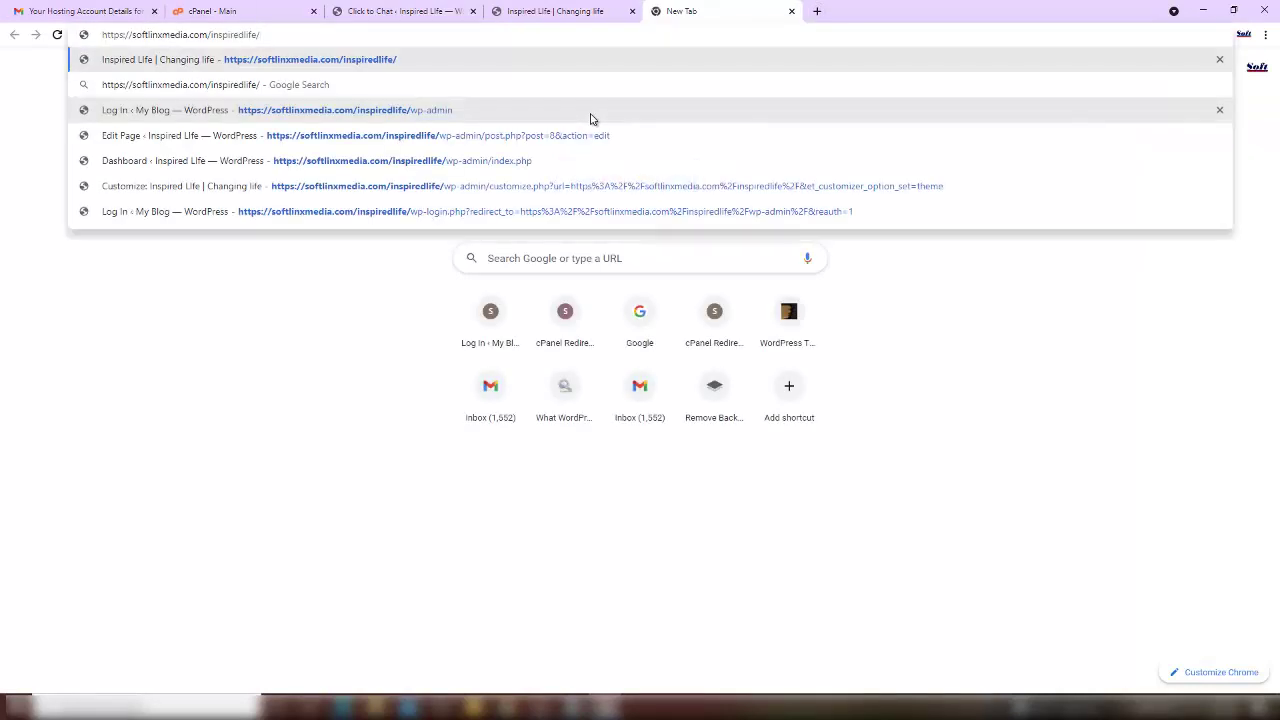
{"action": "key", "text": "Return"}
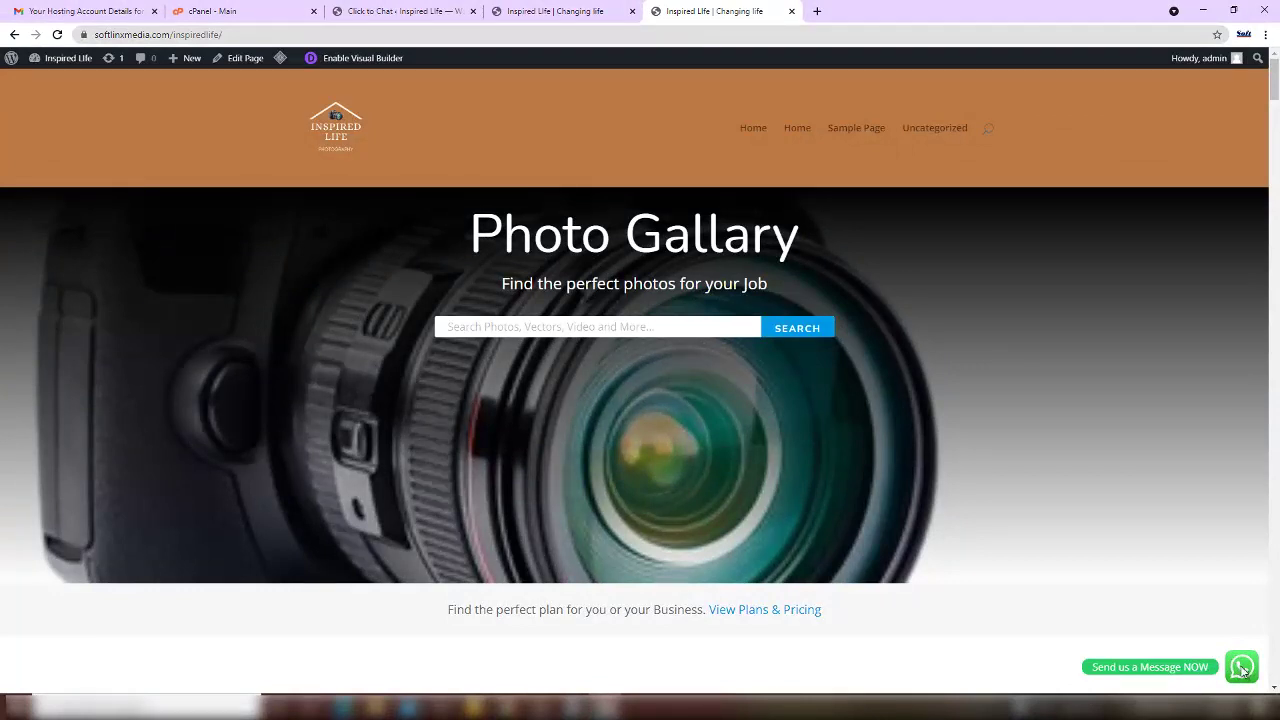
- Test the green 'Send us a Message NOW' button, which opens WhatsApp Web
{"action": "left_click", "coordinate": [1243, 670]}
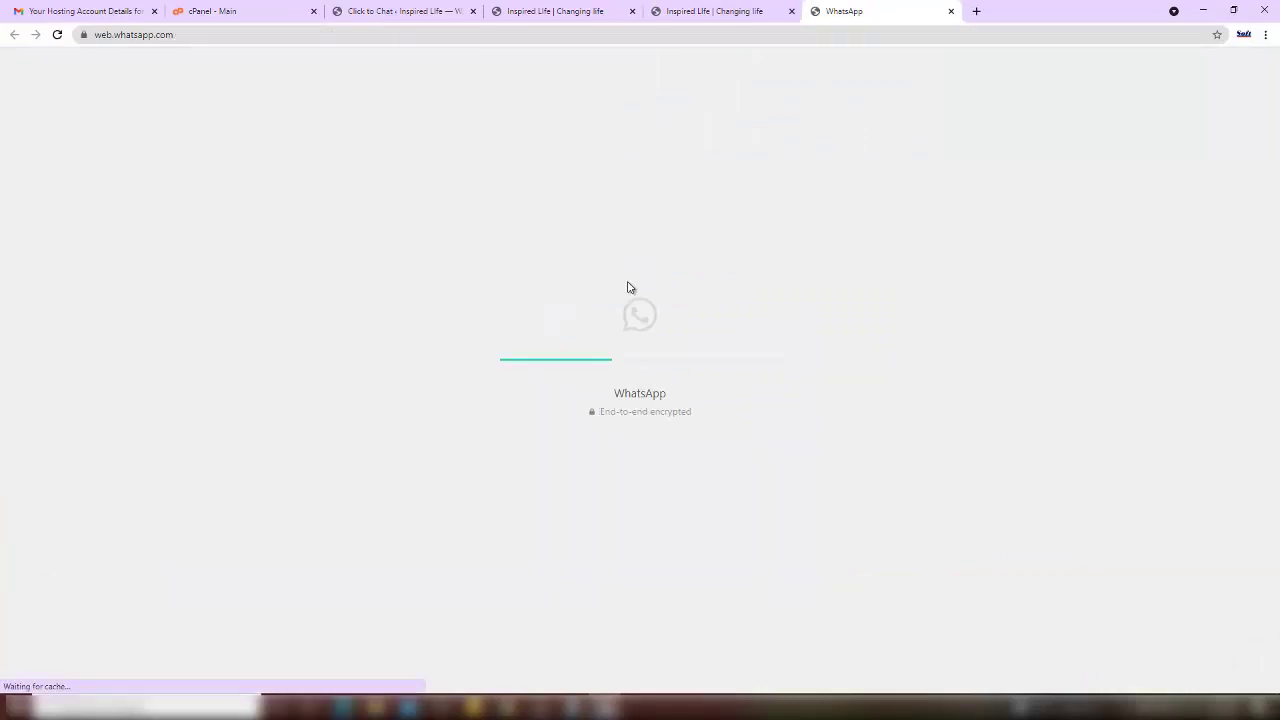